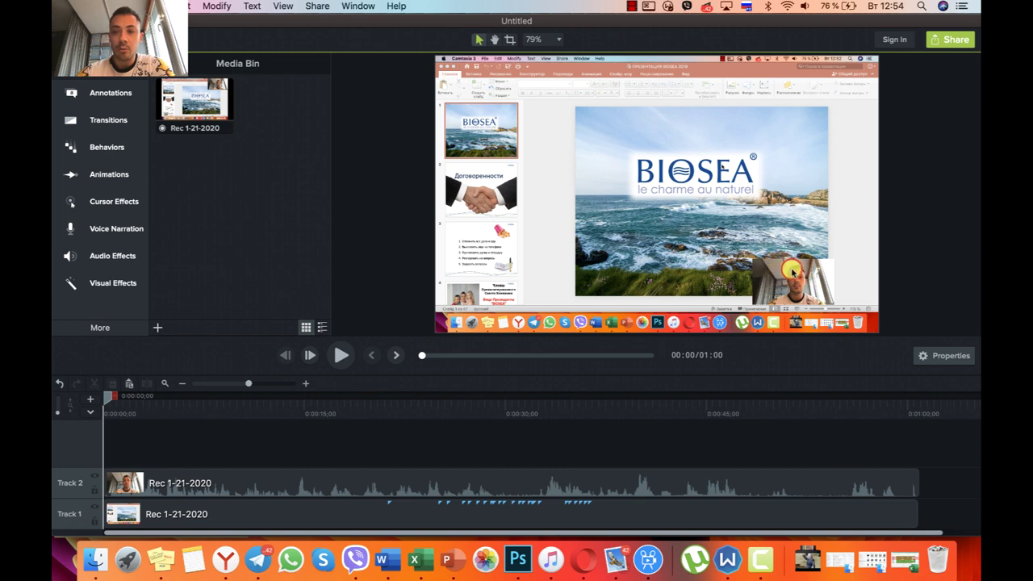
Step: Move the webcam overlay to the upper-right corner of the canvas, over the screen recording
left_click_drag(793, 273, 823, 72)
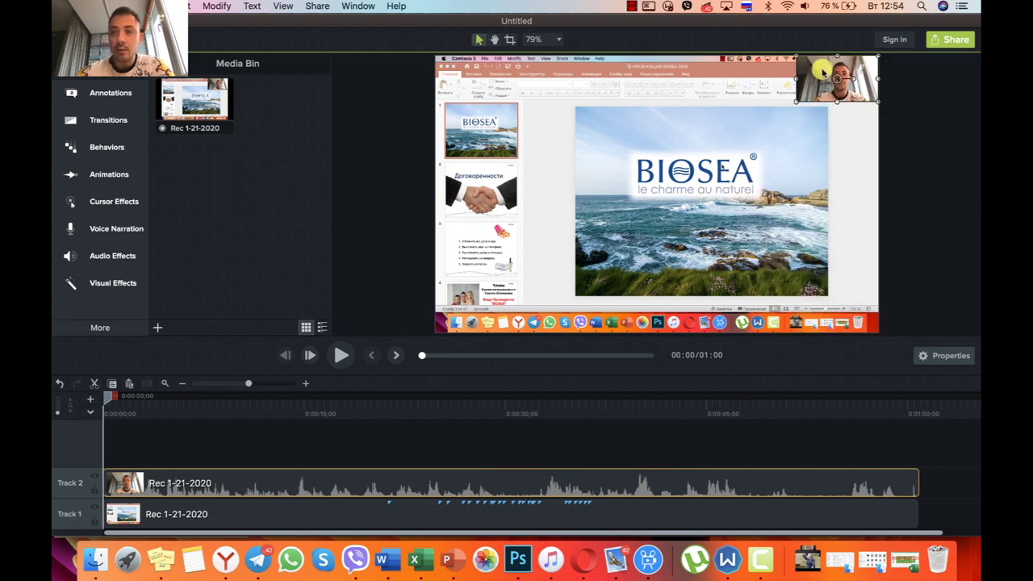
left_click_drag(823, 71, 759, 138)
left_click(711, 143)
left_click(760, 139)
left_click_drag(752, 137, 817, 74)
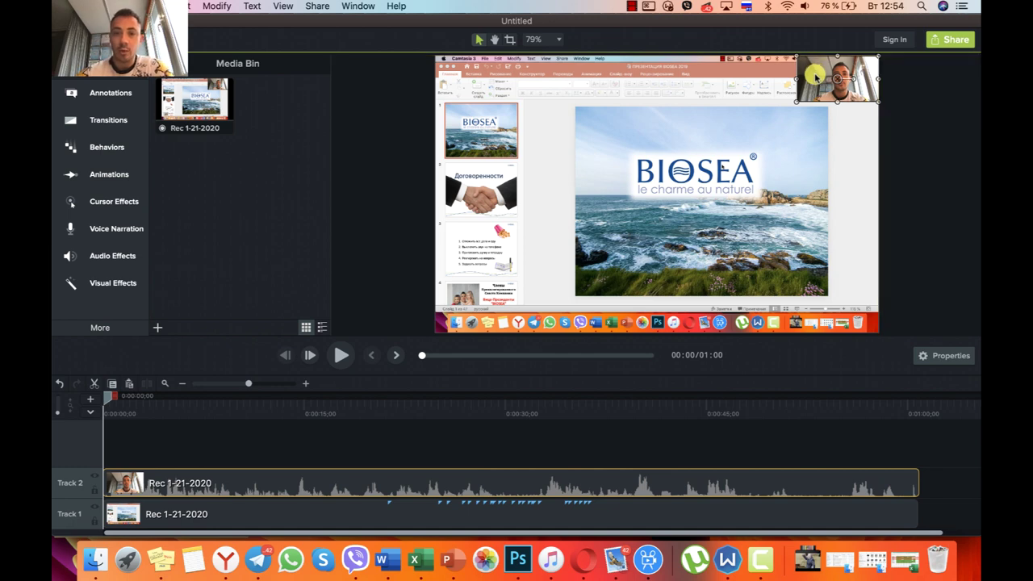
Step: Position the playhead at about 31 seconds and shrink the webcam overlay slightly, keeping it in the canvas's upper-right corner
left_click(407, 411)
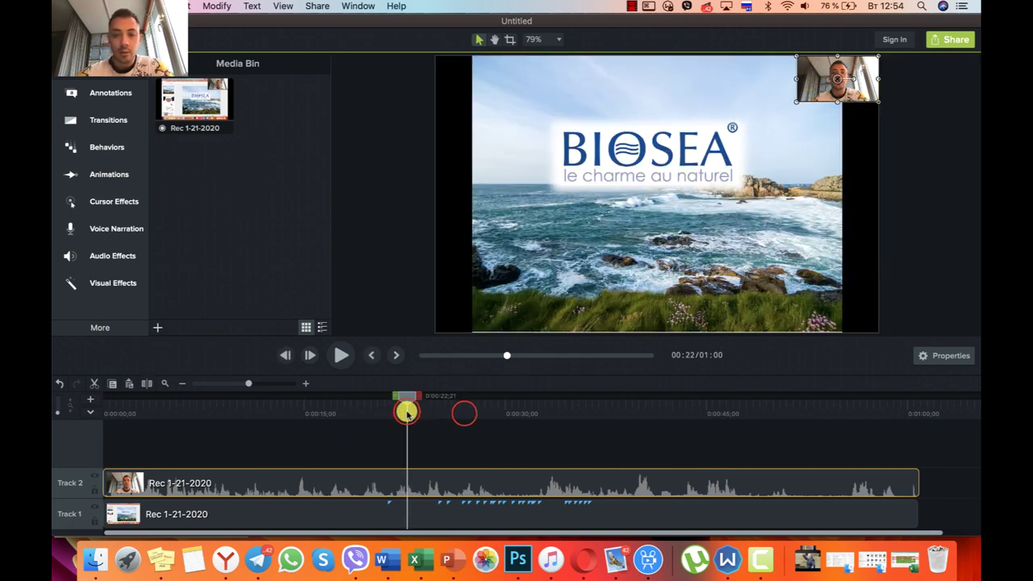
left_click(464, 414)
left_click(519, 412)
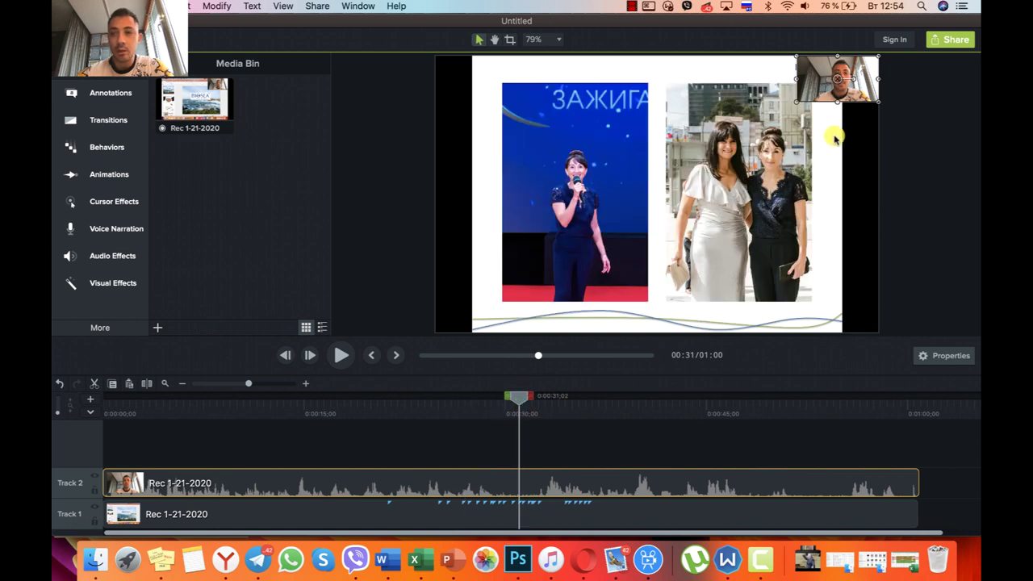
left_click_drag(801, 98, 814, 92)
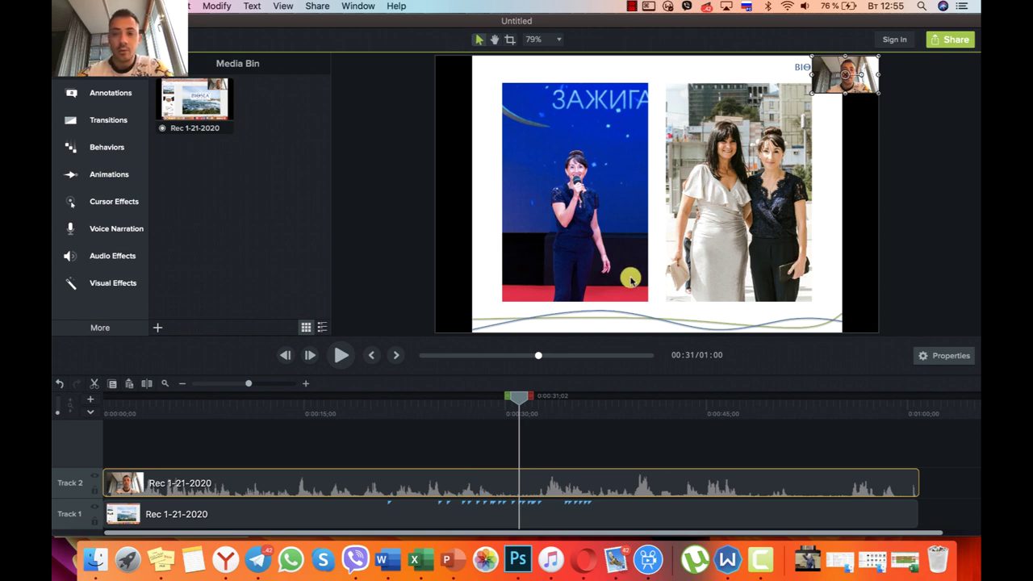
Step: Apply the Cursor Highlight effect to the screen recording clip on Track 1
left_click(583, 483)
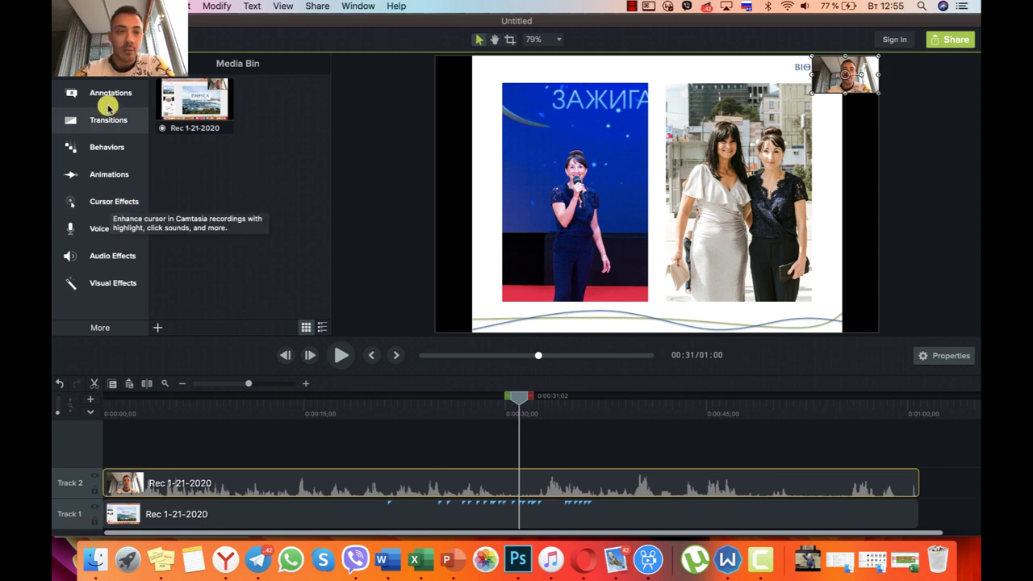
left_click(107, 203)
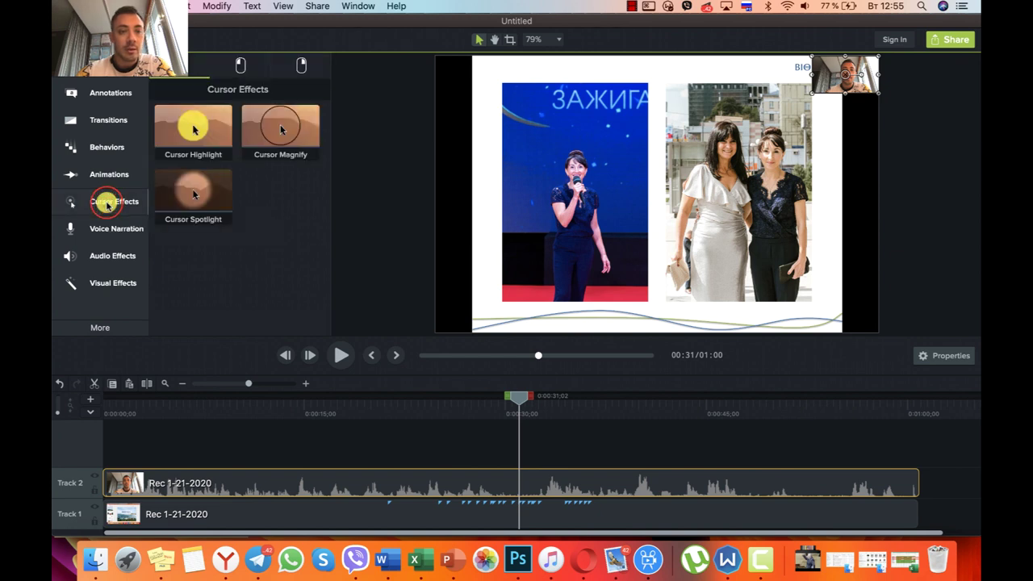
left_click(192, 132)
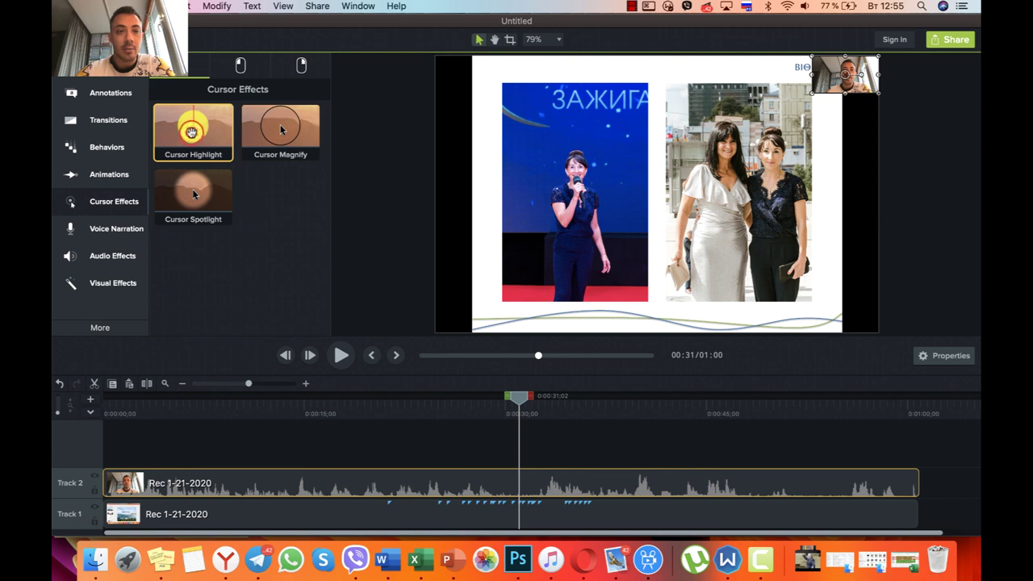
left_click_drag(193, 131, 170, 519)
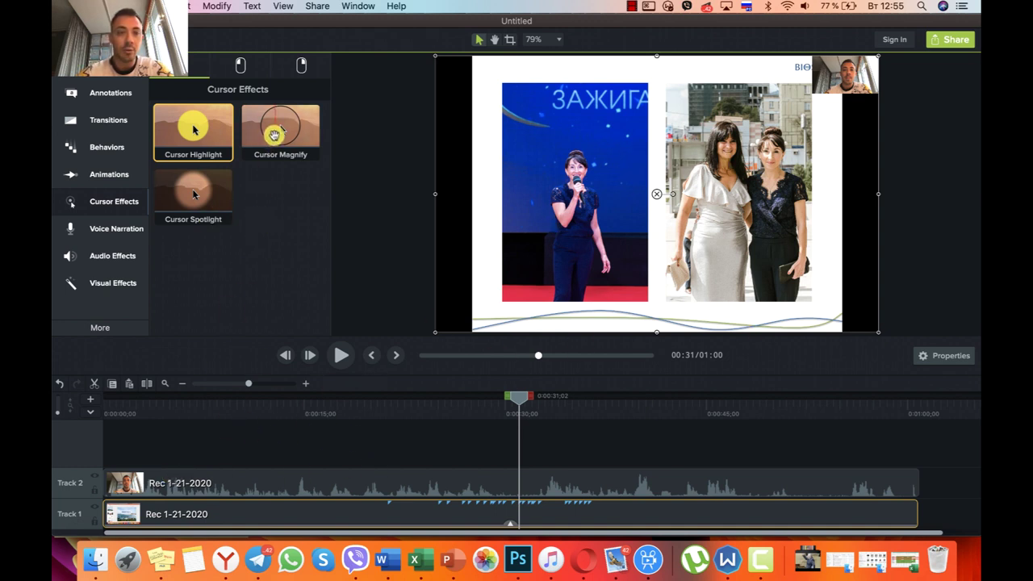
Step: Apply the Left Click Rings effect to the Track 1 clip and look through the right-click effects
left_click(245, 69)
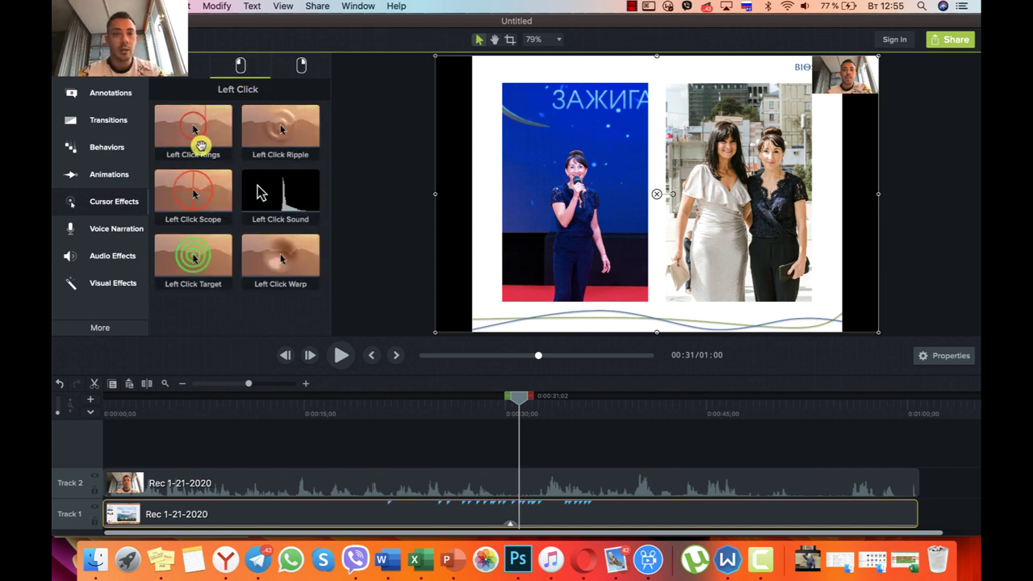
left_click(201, 127)
left_click_drag(201, 127, 175, 516)
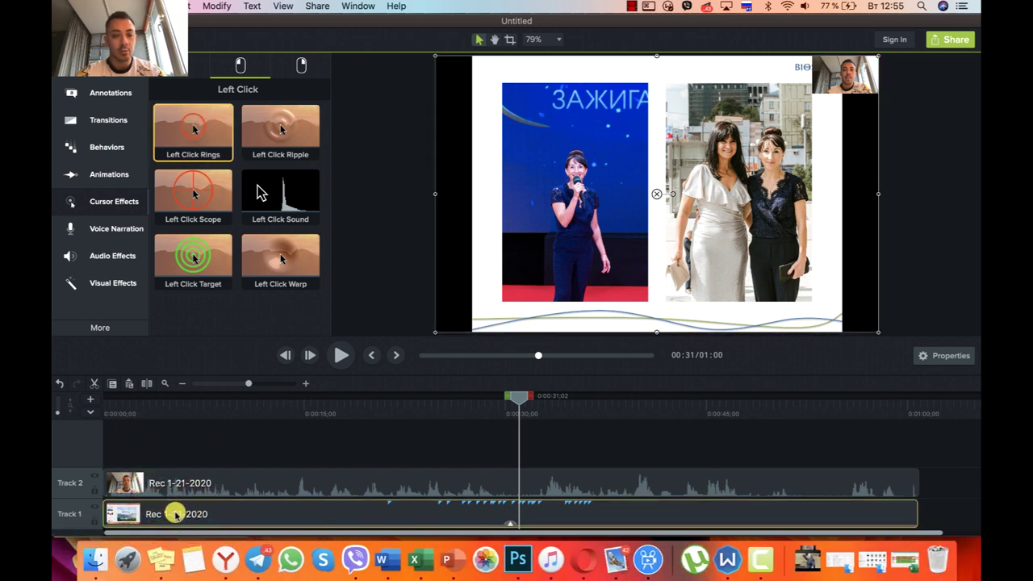
left_click(301, 66)
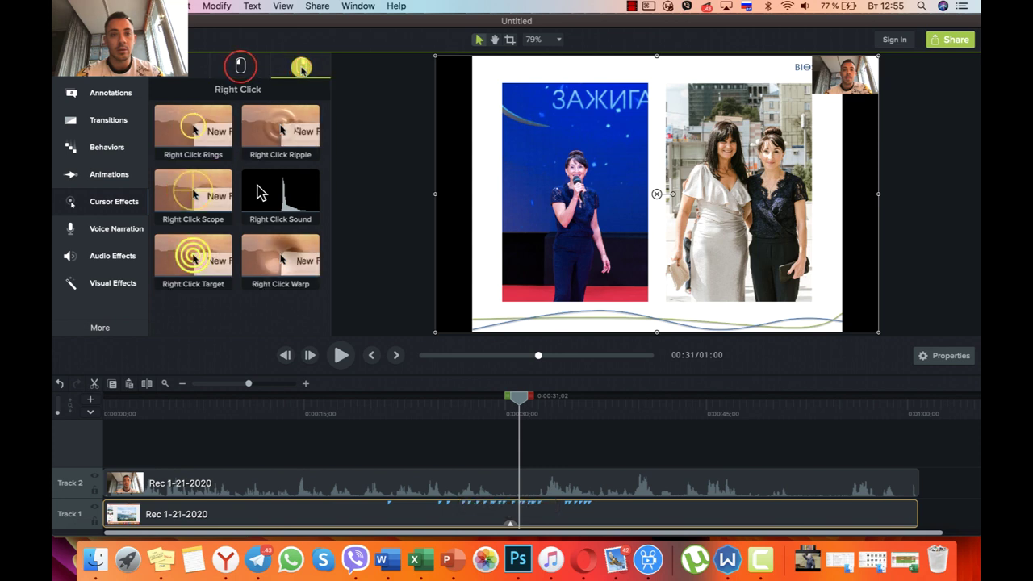
left_click(241, 66)
left_click(194, 65)
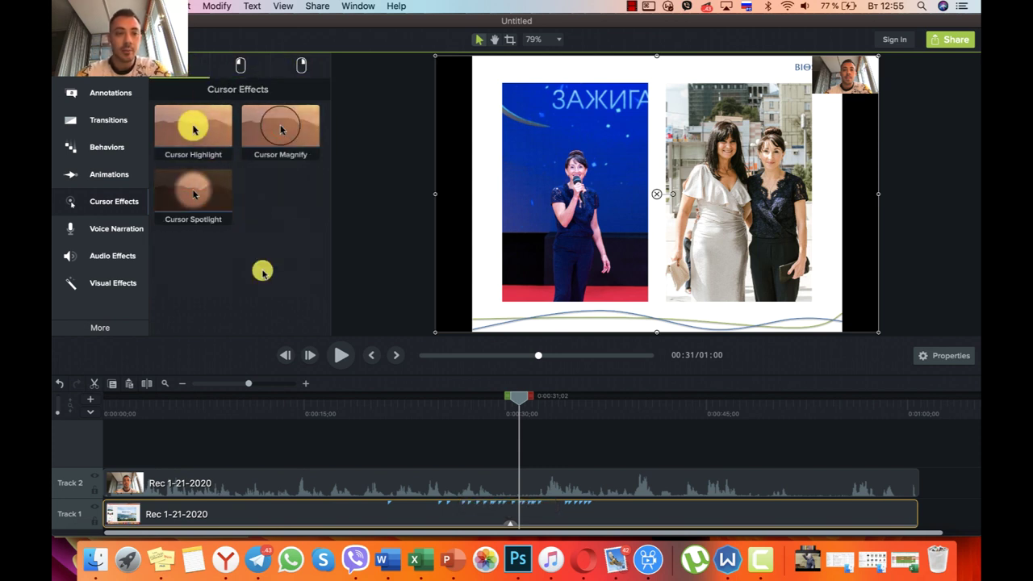
Step: Expand the Track 1 clip's effects, inspect the Left Click Rings and Cursor Highlight bars, and collapse them again
scroll(379, 487, "down", 1)
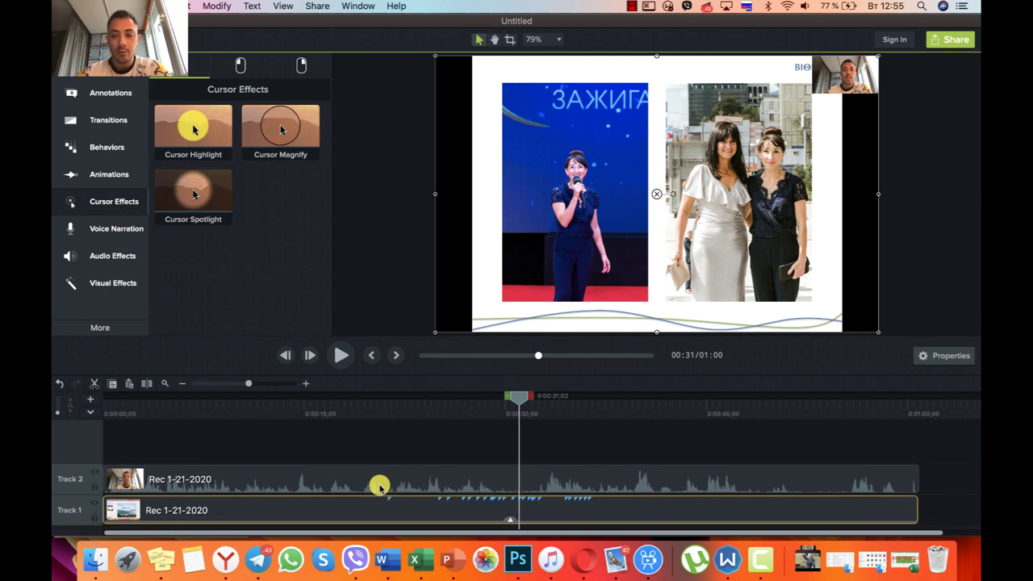
scroll(411, 482, "up", 1)
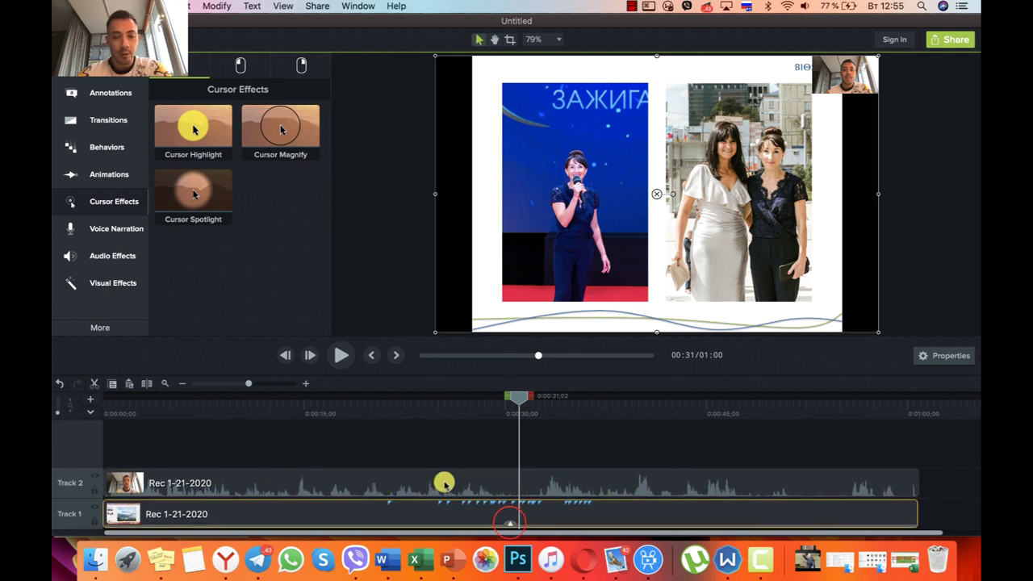
left_click(510, 523)
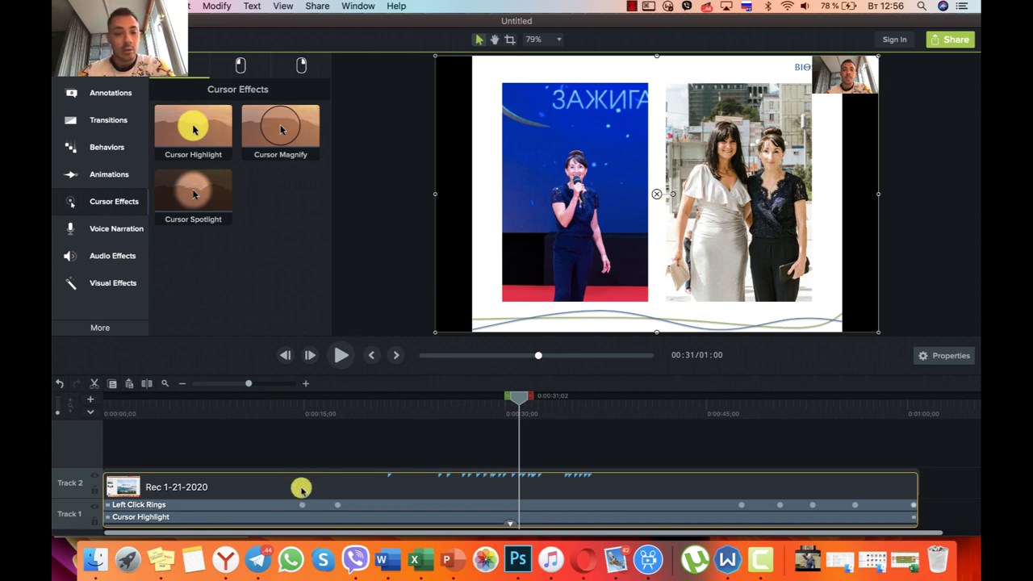
left_click(348, 503)
left_click(350, 504)
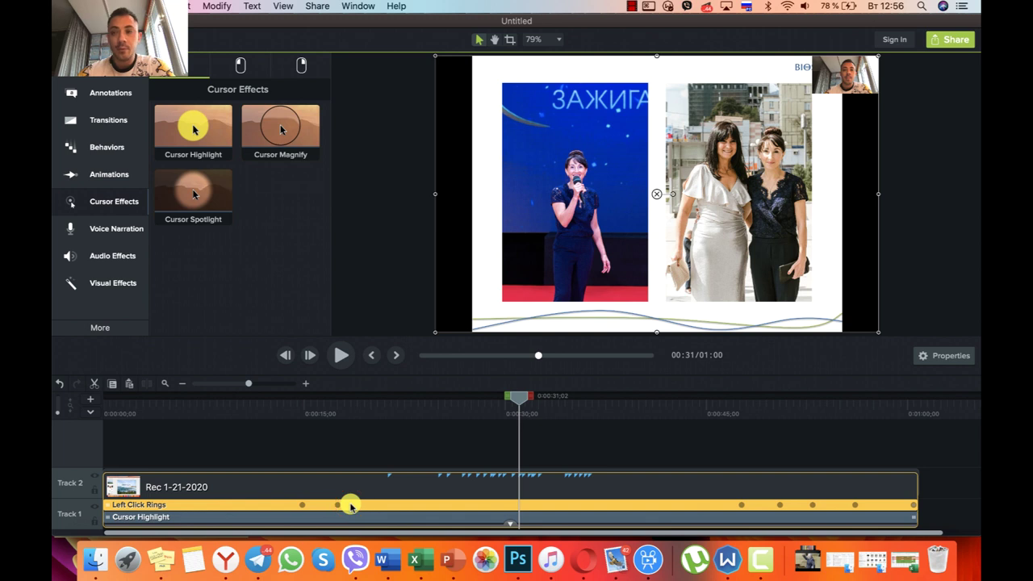
left_click(332, 516)
left_click(347, 506)
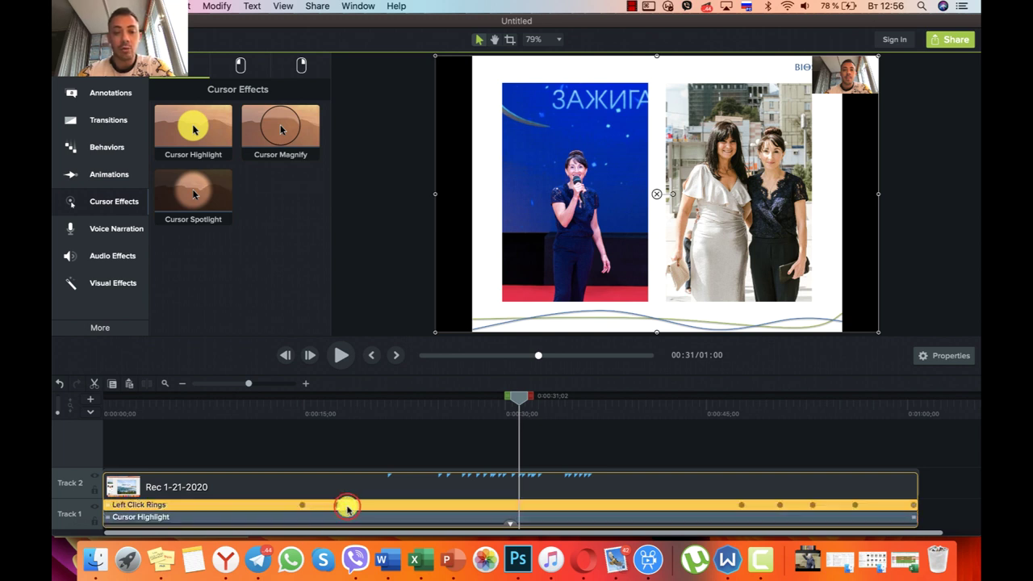
left_click(511, 523)
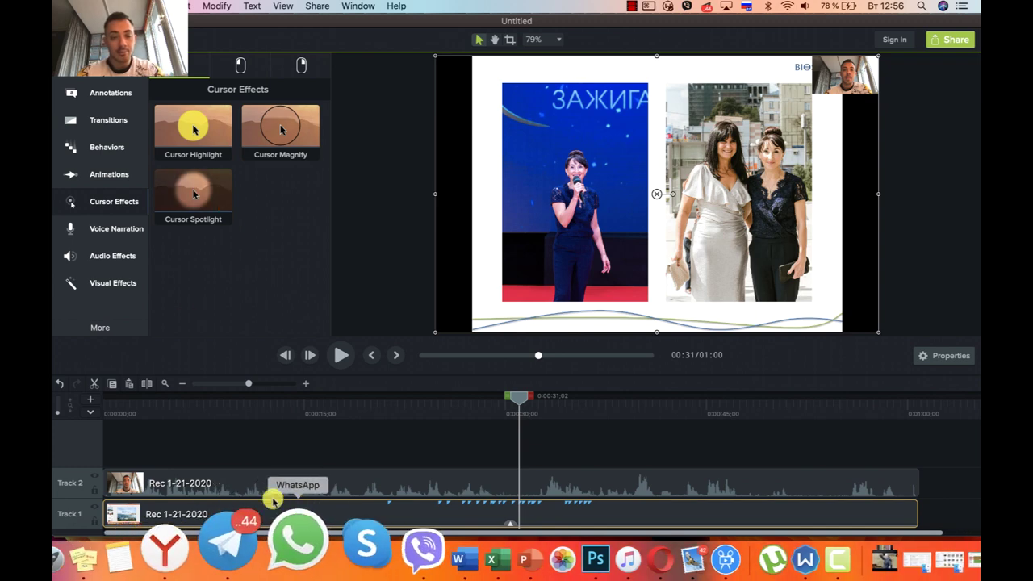
Step: Switch the editor to full screen and expand the Track 1 clip's effects to examine Left Click Rings and Cursor Highlight
key("ctrl+super+f")
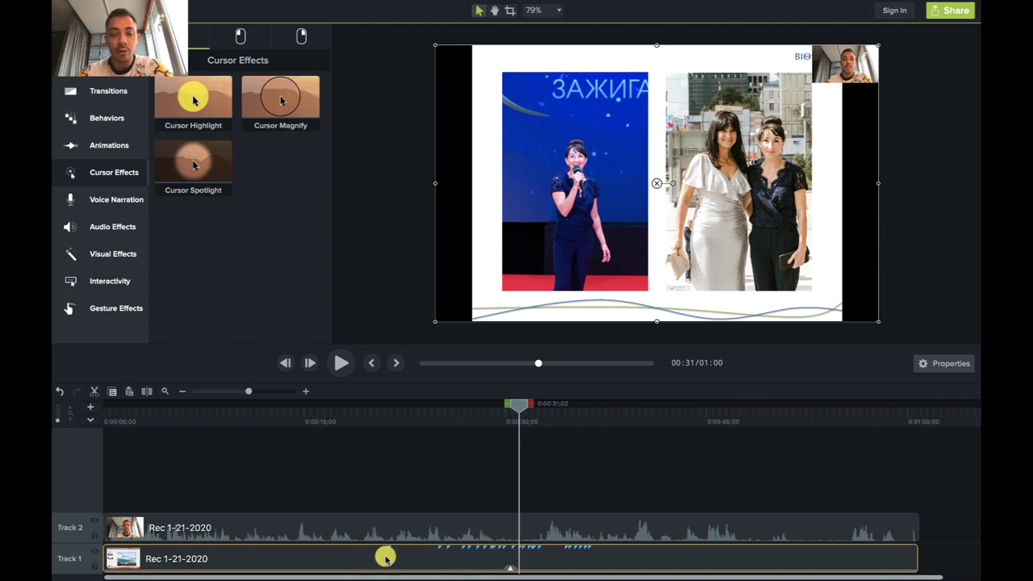
left_click(510, 567)
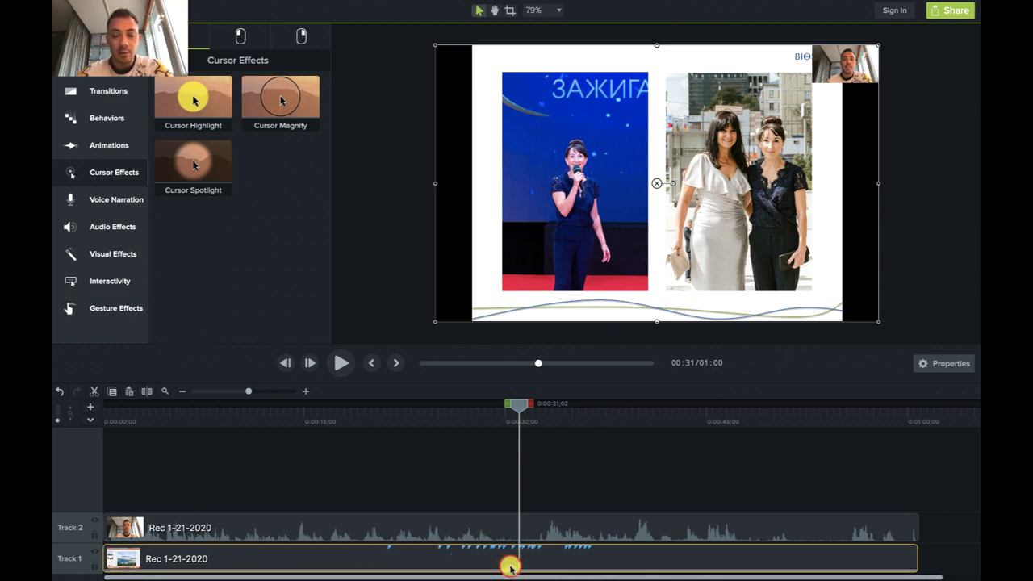
left_click(510, 567)
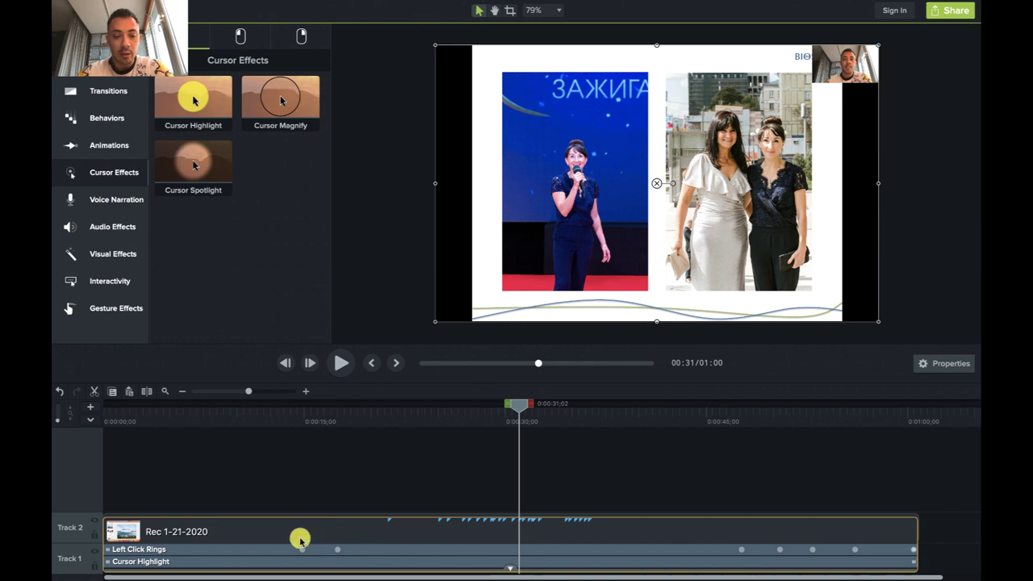
left_click(133, 550)
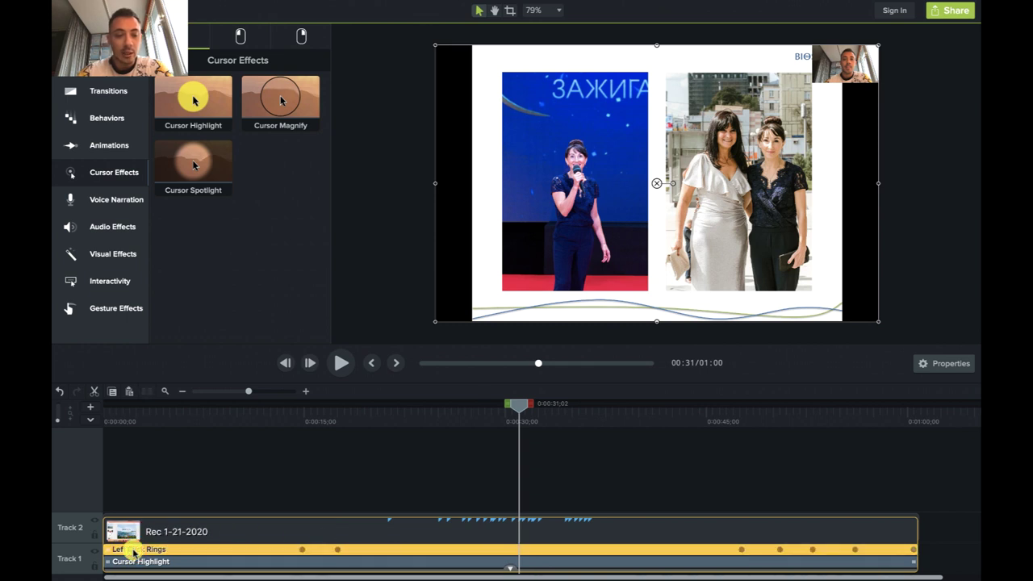
left_click(153, 564)
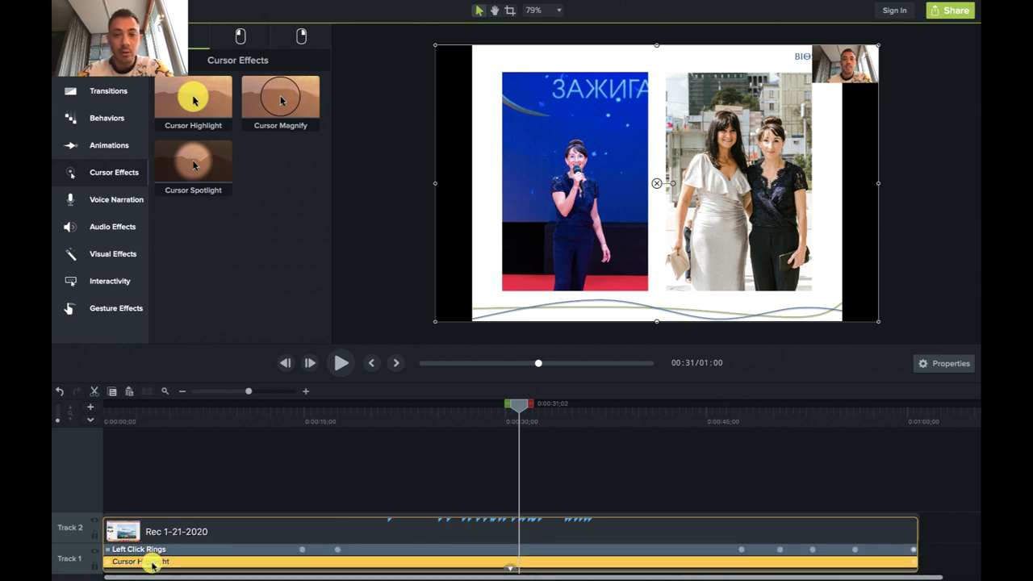
left_click(307, 562)
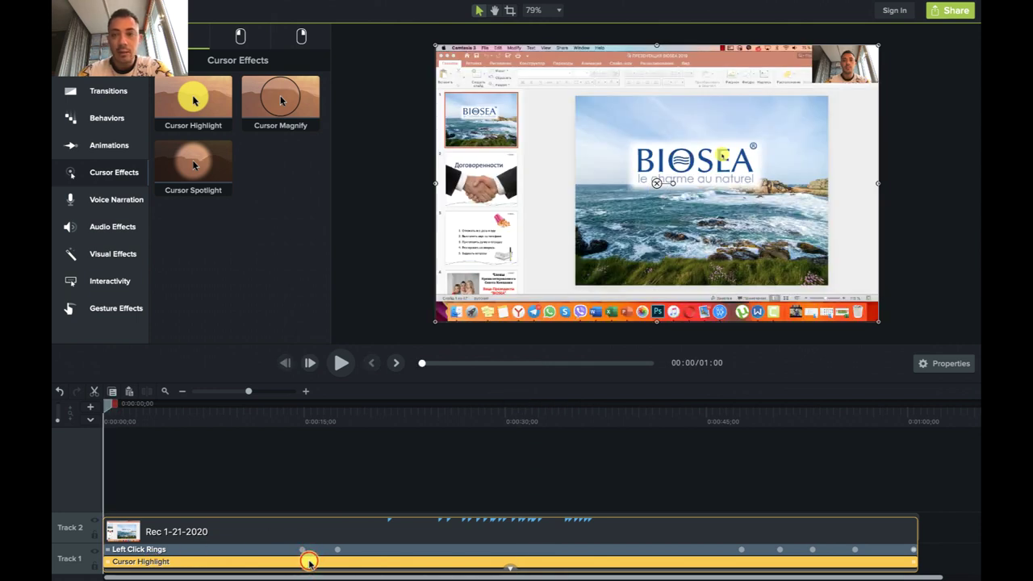
left_click(570, 556)
left_click(604, 547)
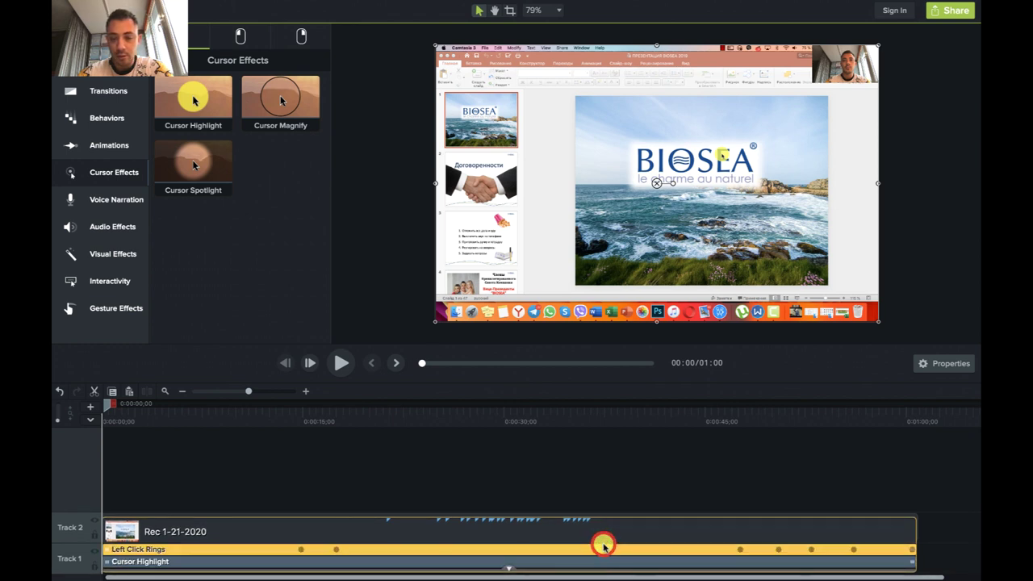
Step: Set the Cursor Highlight effect's size to 42, previewing it with the playhead at about 44 seconds
left_click(708, 560)
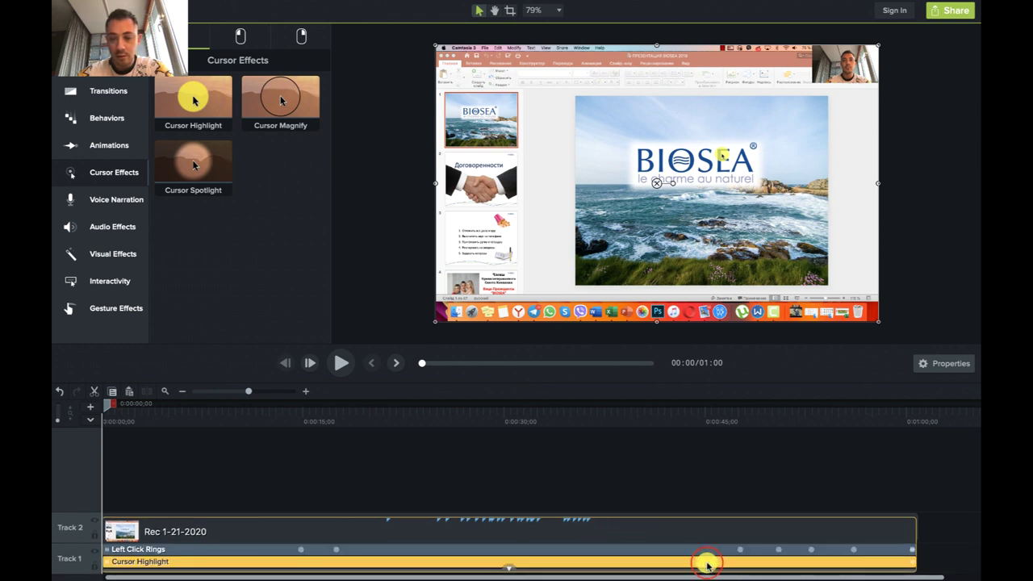
right_click(708, 565)
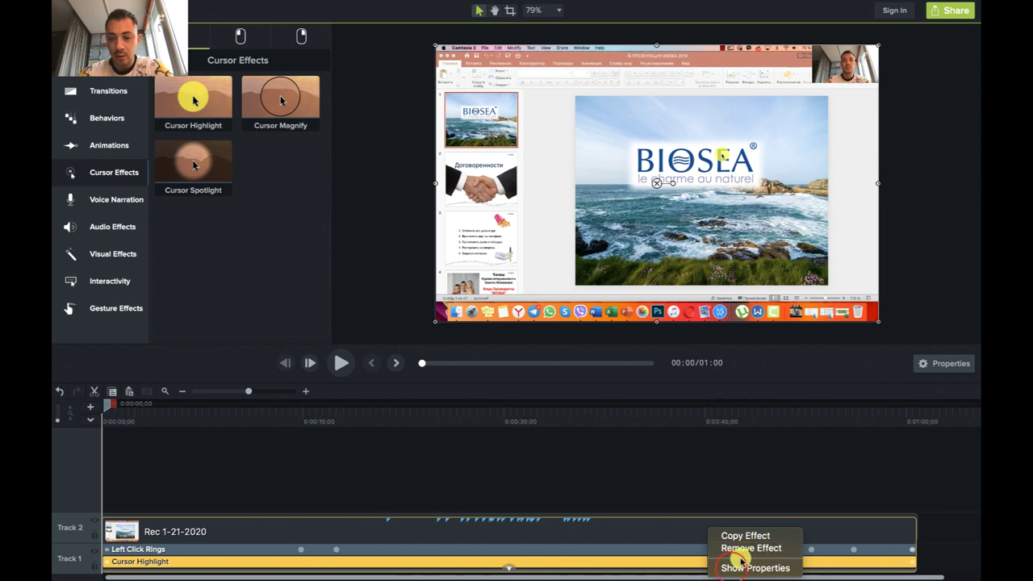
left_click(731, 568)
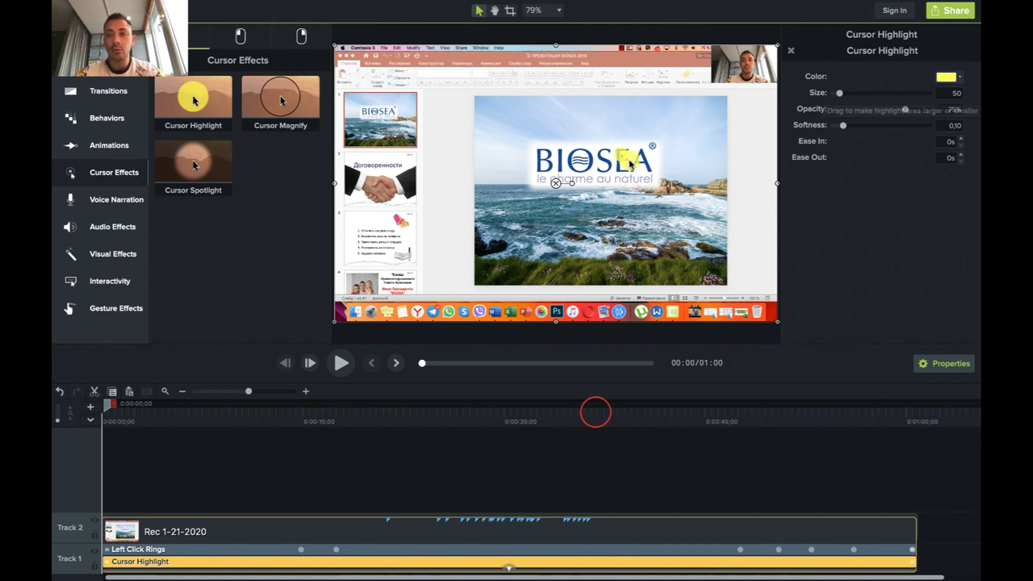
left_click(595, 410)
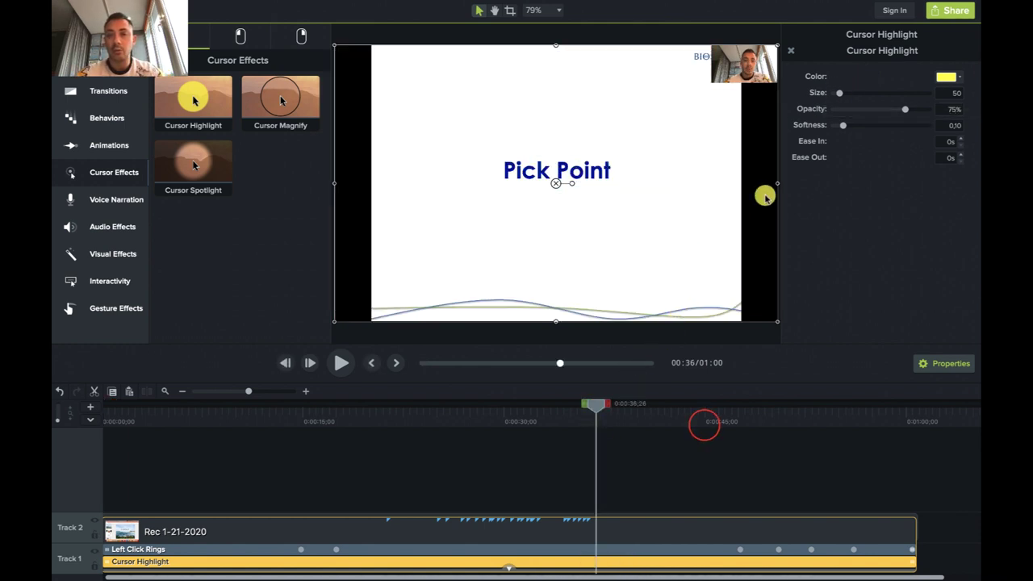
left_click(703, 413)
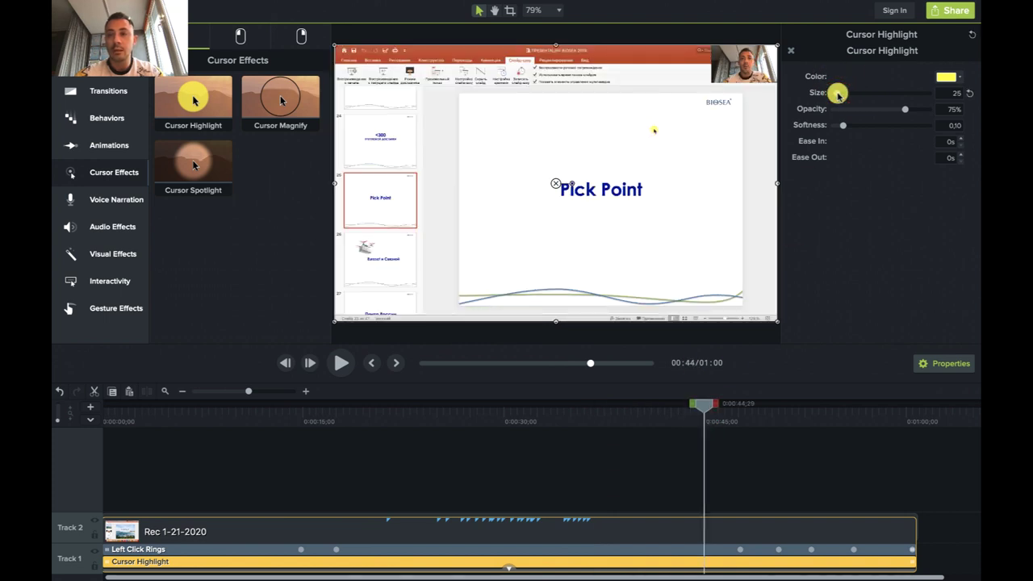
mouse_move(842, 94)
left_mouse_down()
mouse_move(861, 96)
mouse_move(837, 97)
left_mouse_up()
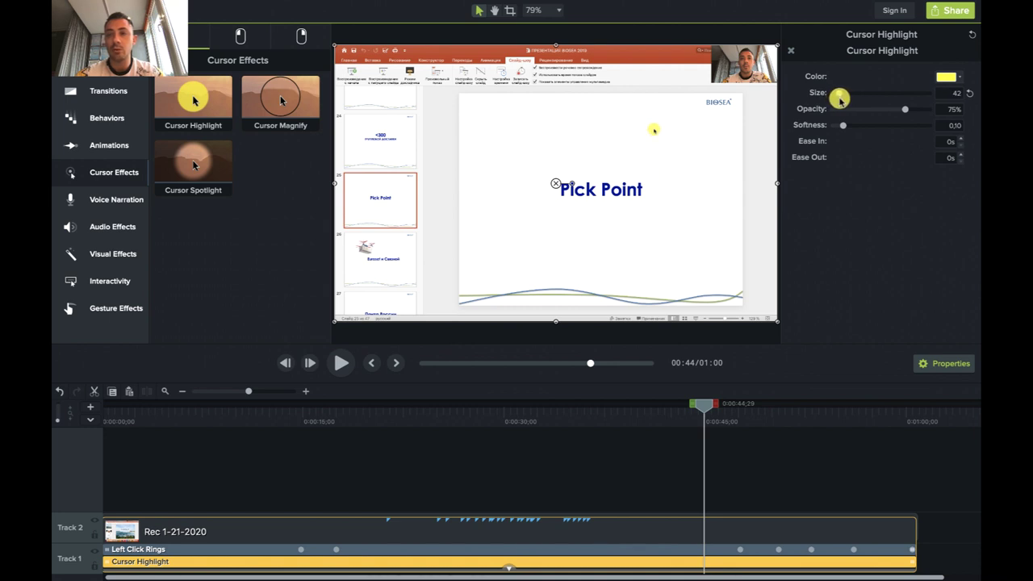
Step: Select the Left Click Rings effect on the Track 1 clip, view its settings and hide the properties
left_click(382, 549)
right_click(382, 550)
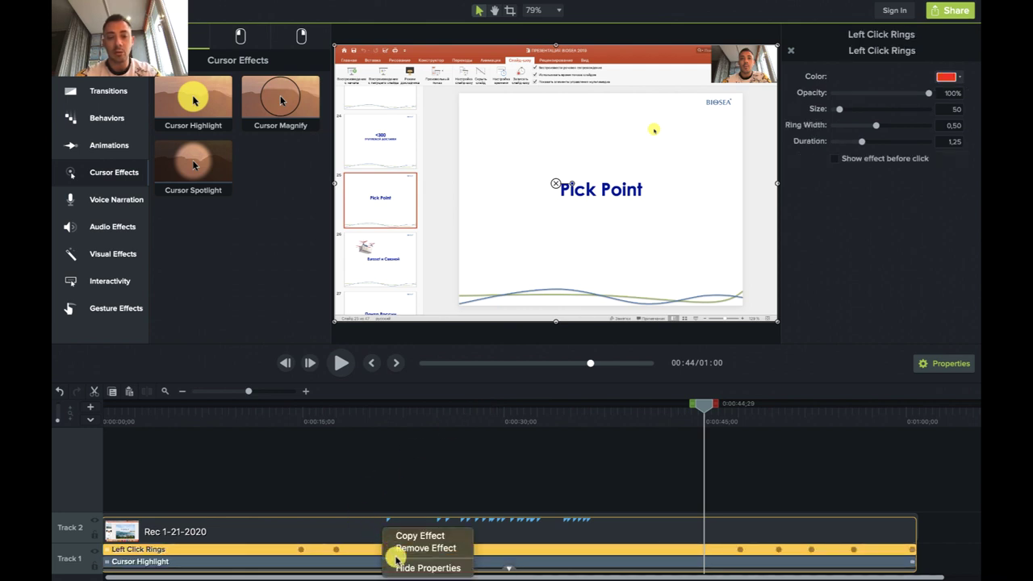
left_click(401, 568)
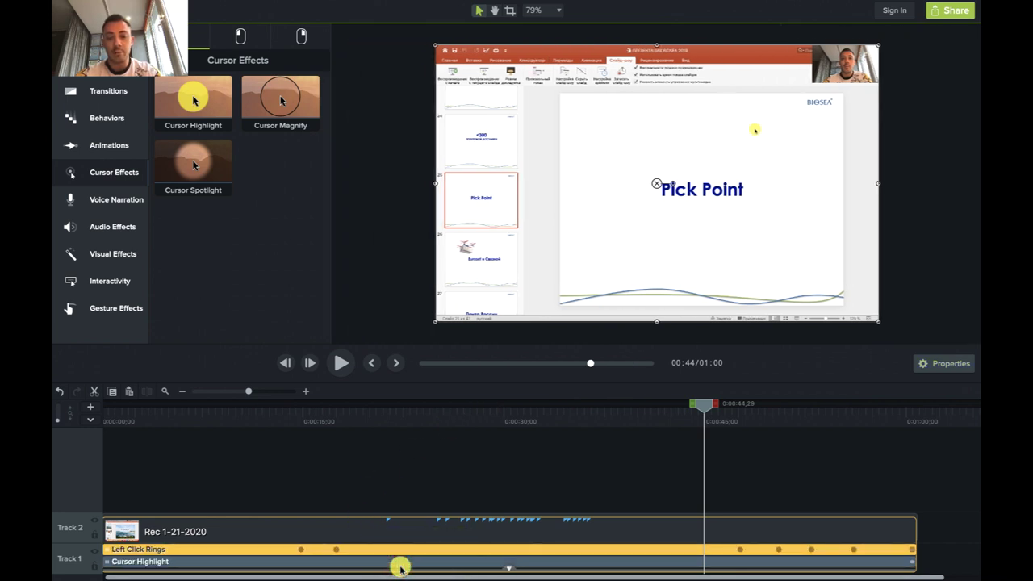
left_click(478, 550)
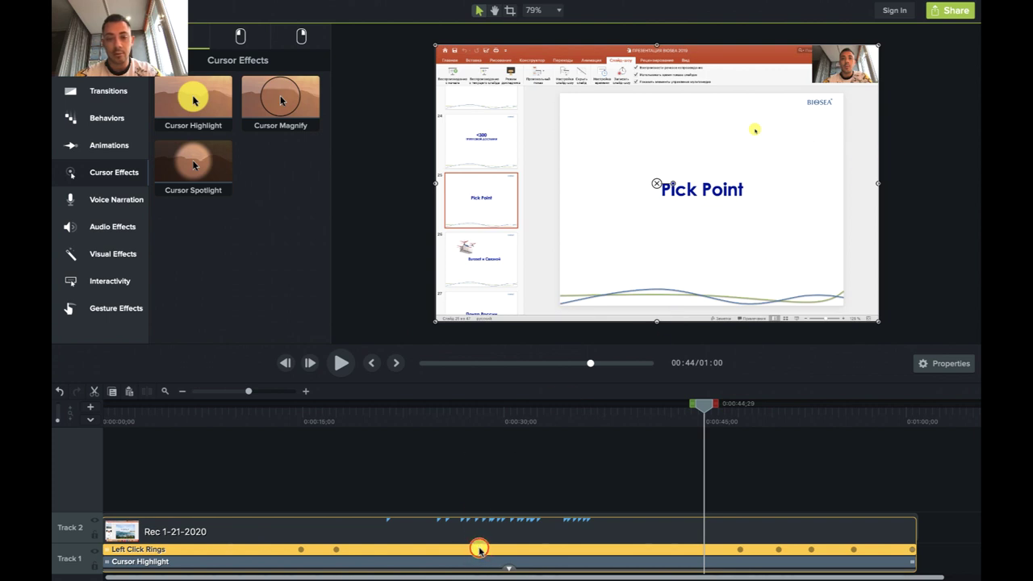
Step: Show the Left Click Rings effect's properties, enable showing the effect before the click, and set its size to 37
right_click(480, 551)
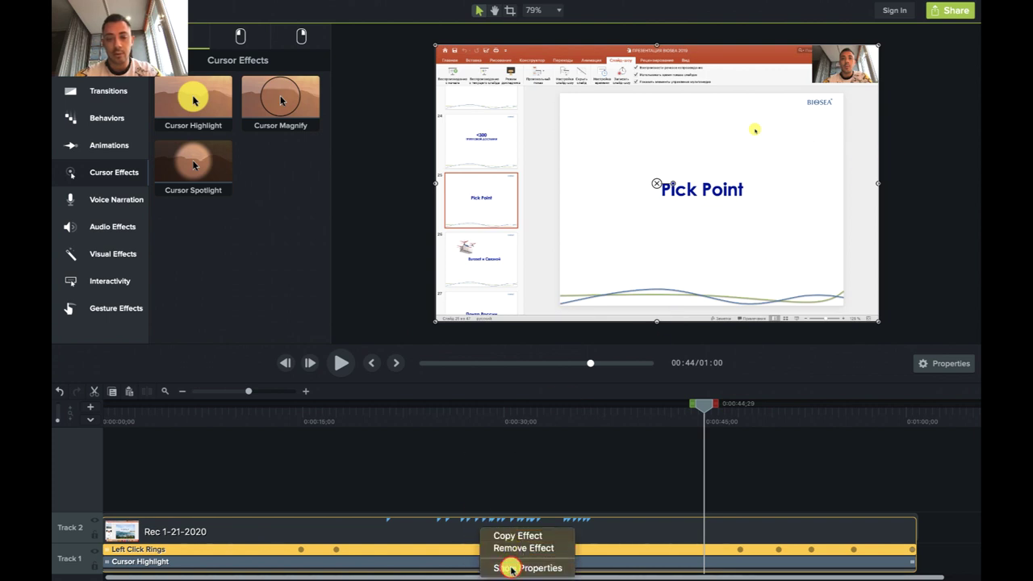
left_click(514, 561)
left_click(841, 109)
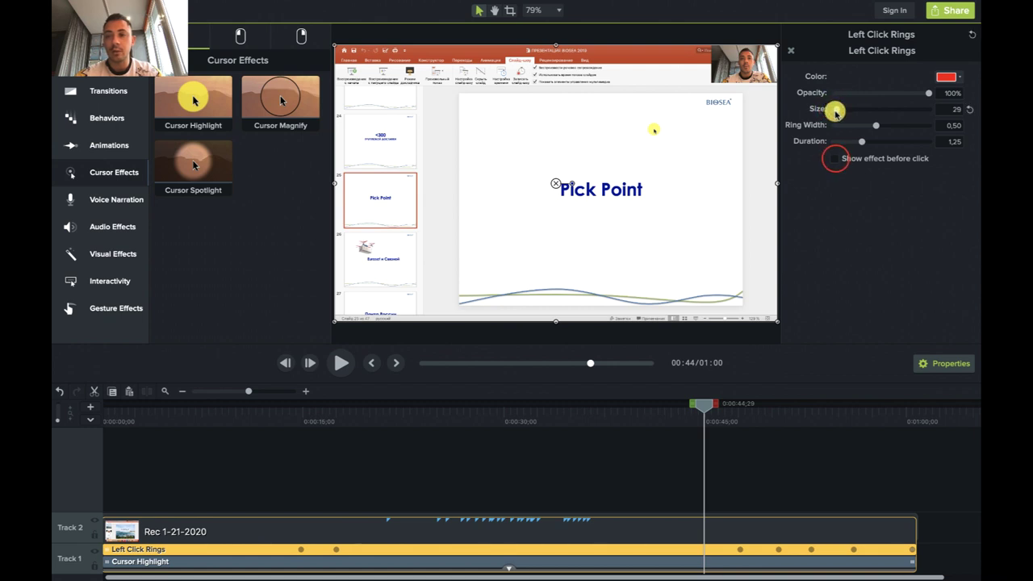
left_click(836, 158)
left_click(837, 109)
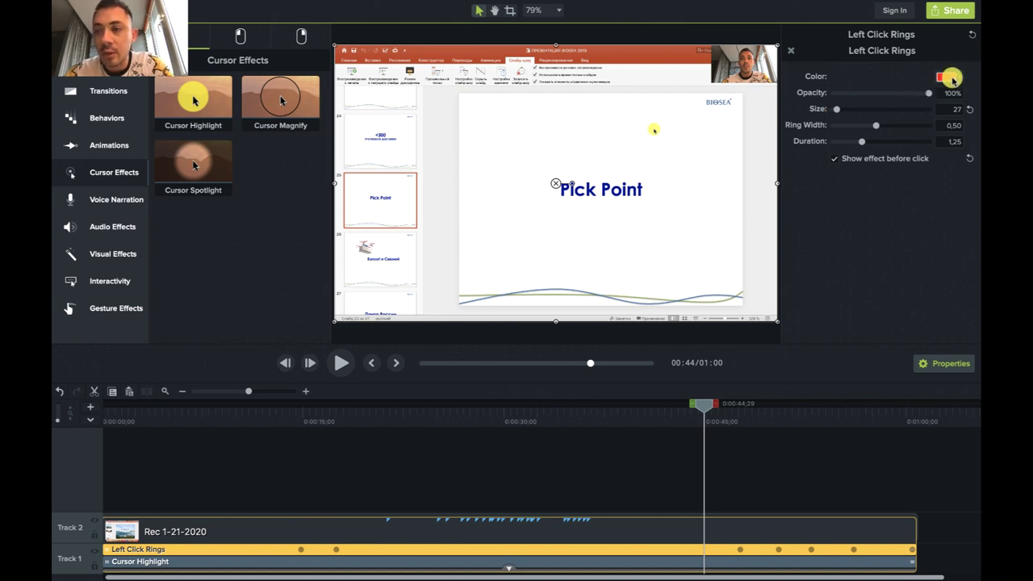
left_click(842, 110)
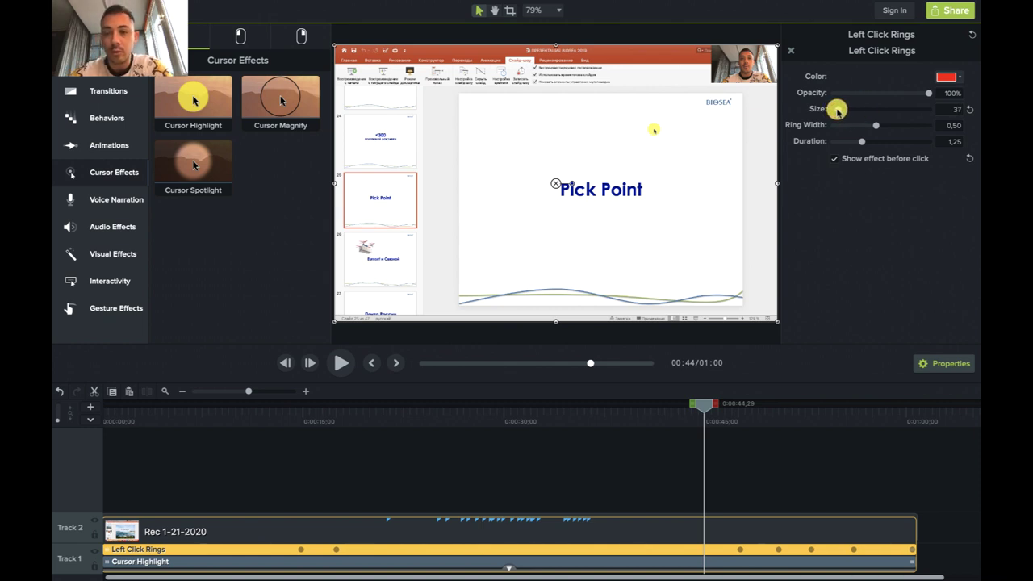
Step: Set the Left Click Rings size to 50, with the playhead at the click marker near 47 seconds
left_click(739, 550)
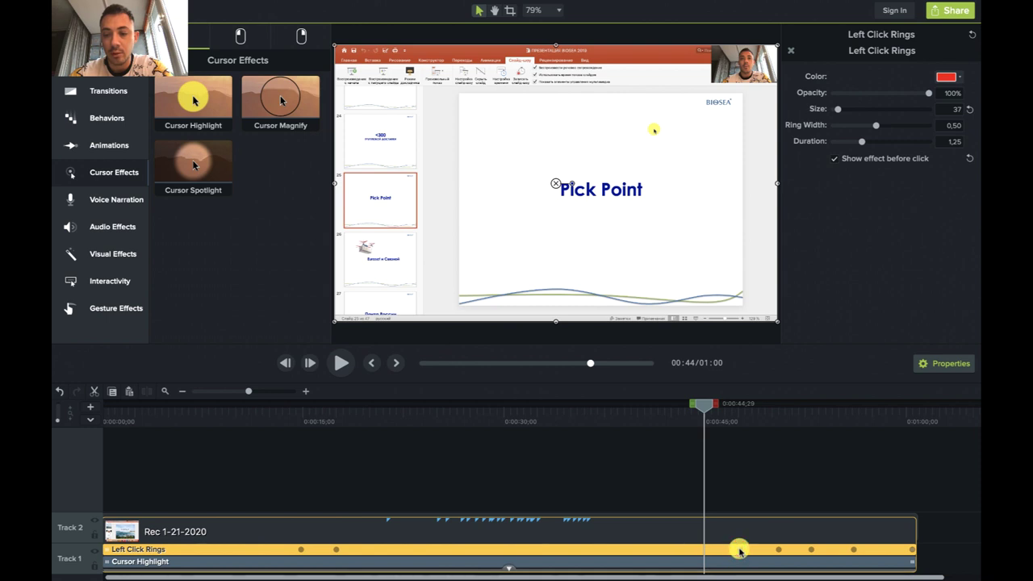
left_click(748, 415)
left_click_drag(746, 415, 741, 420)
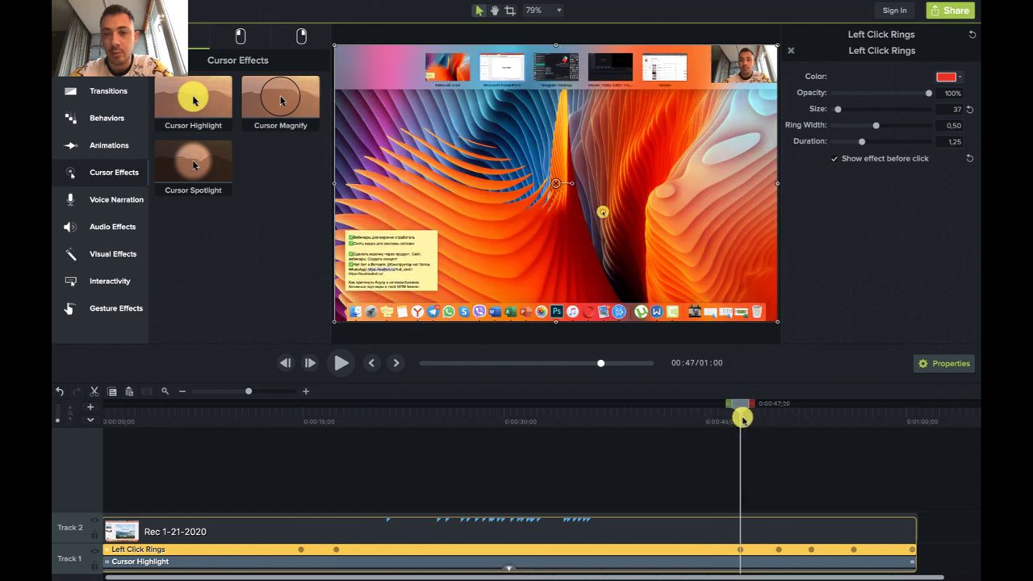
left_click(839, 109)
left_click_drag(871, 105, 841, 112)
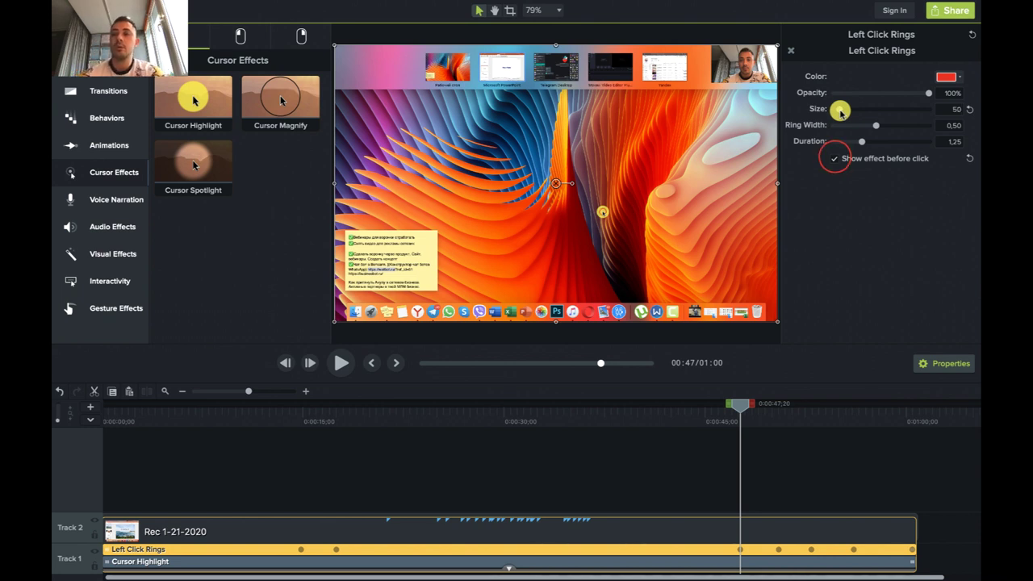
Step: Toggle the Left Click Rings option for showing the effect before the click off and back on
left_click(969, 157)
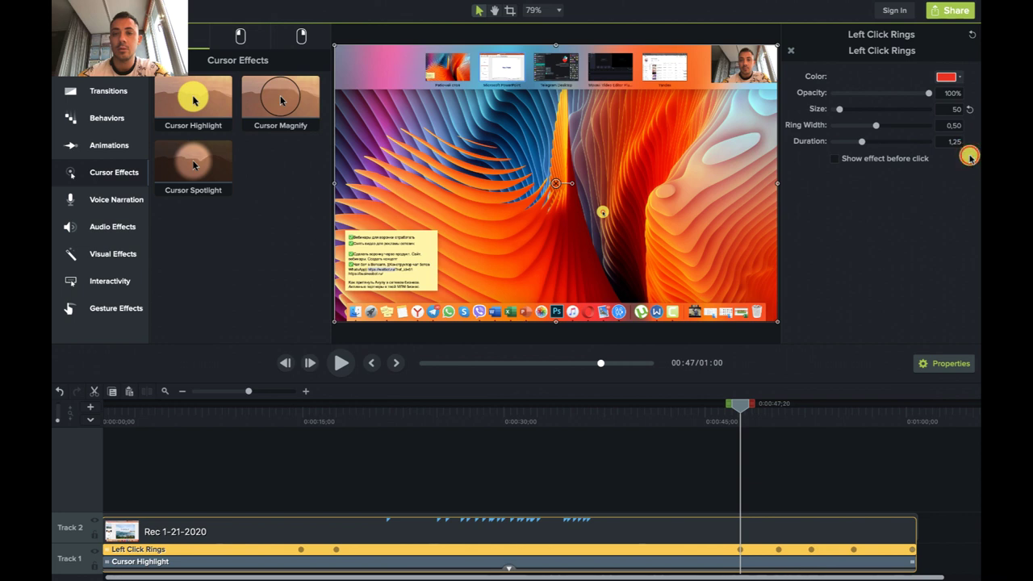
left_click(833, 158)
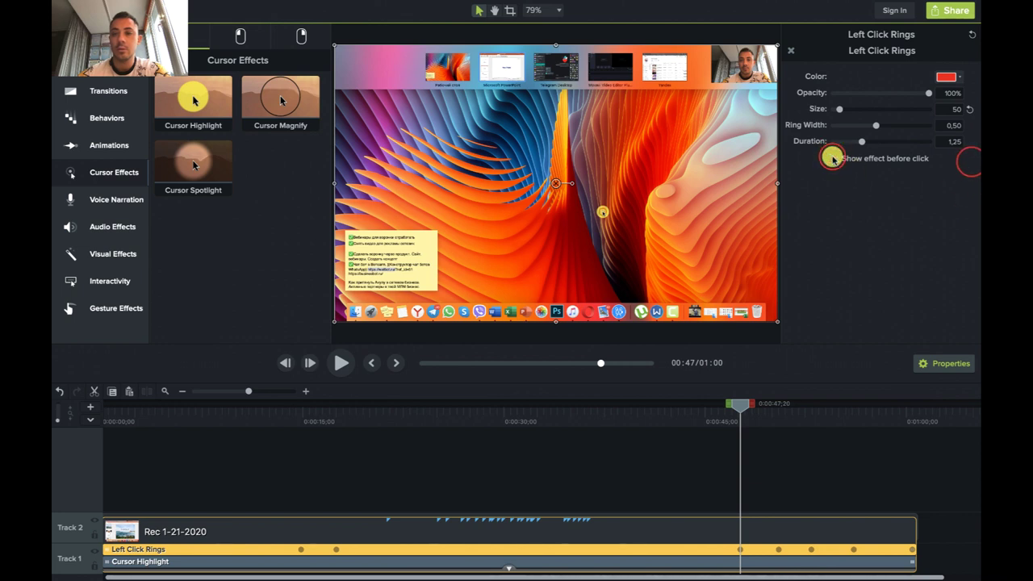
left_click(971, 164)
left_click(834, 159)
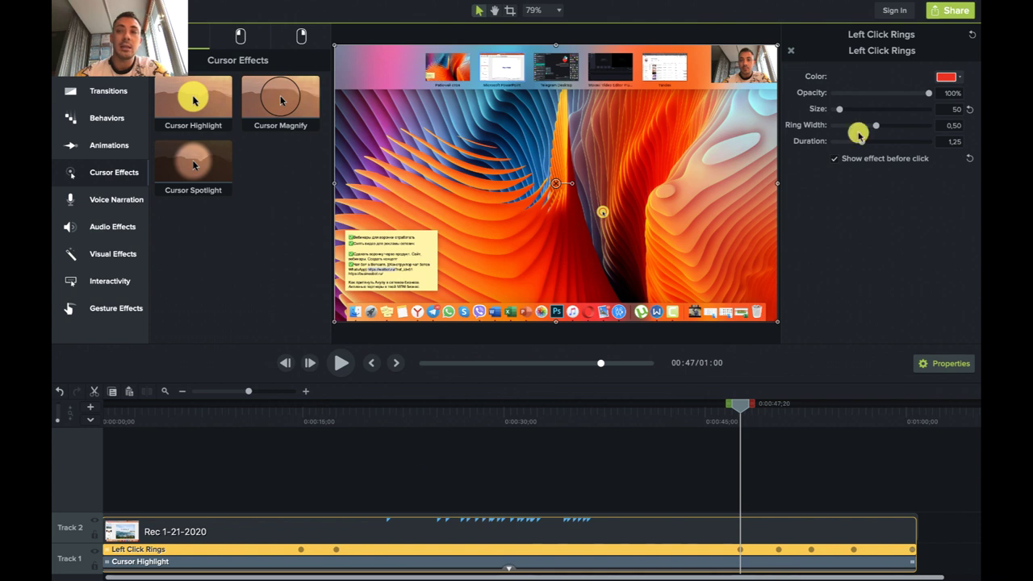
Step: Start exporting the project as a local file and name it "Презентация работы в Одноклассниках.mov"
left_click(957, 11)
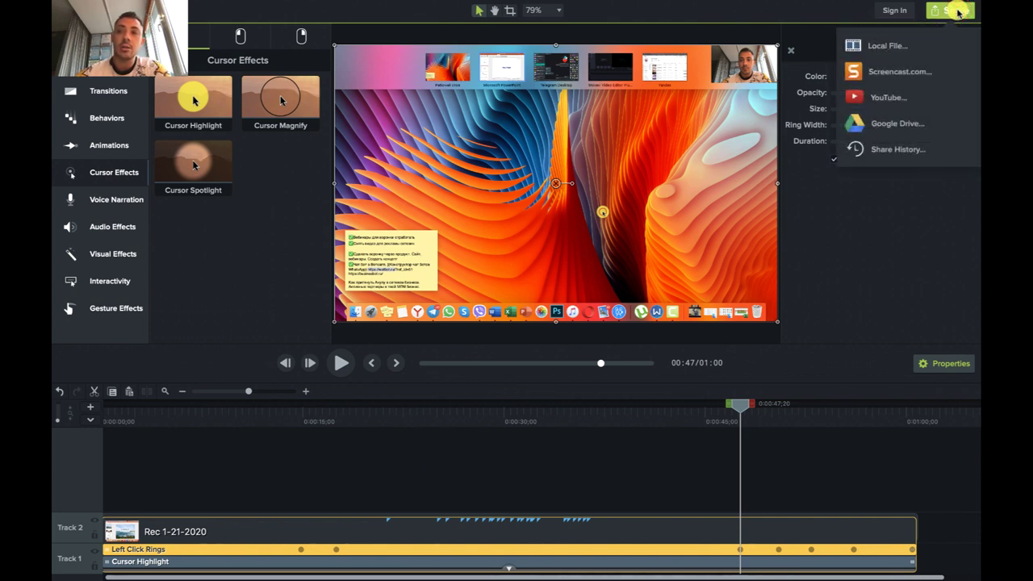
left_click(885, 47)
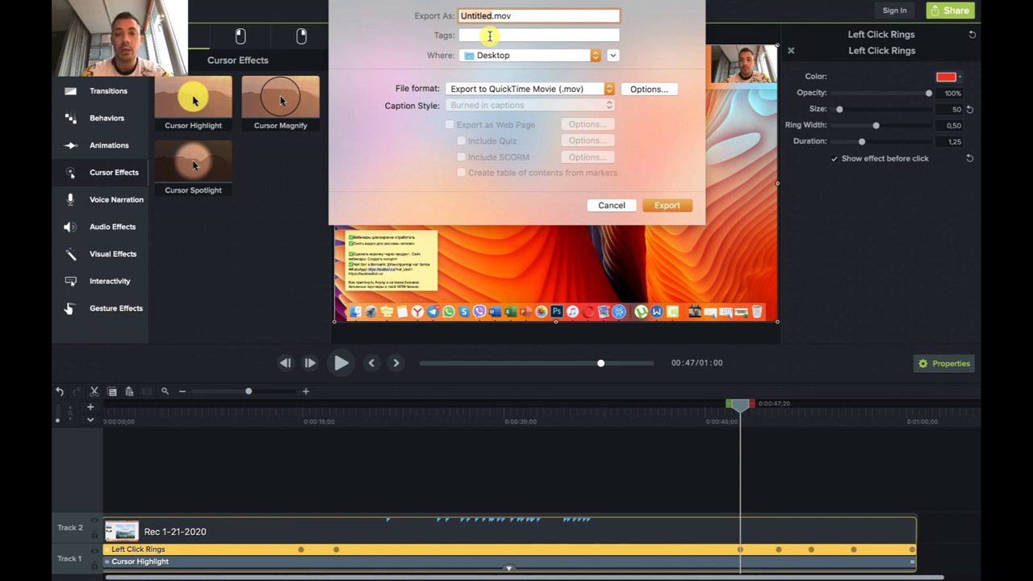
type("Презентация")
left_click(472, 15)
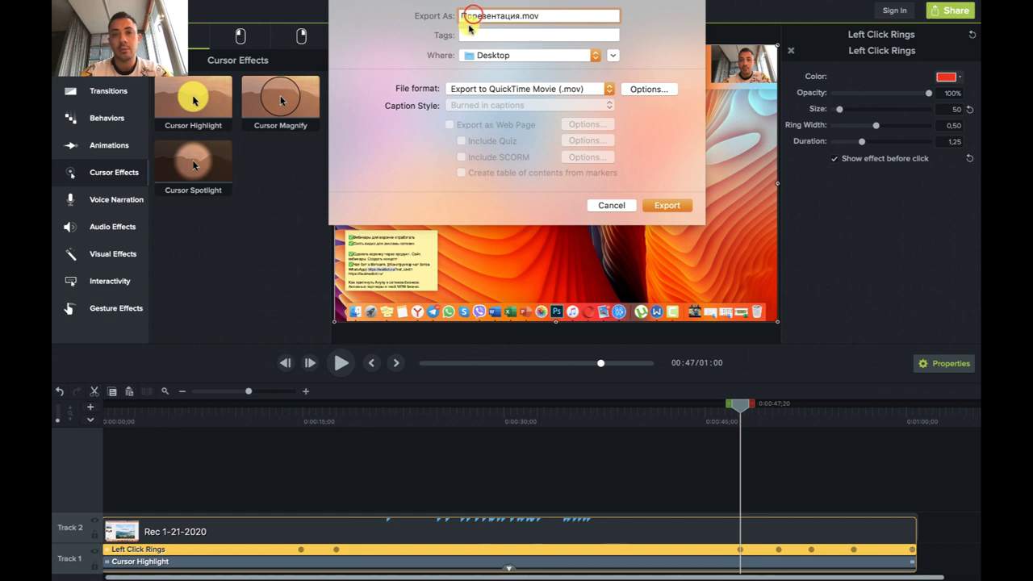
left_click(515, 17)
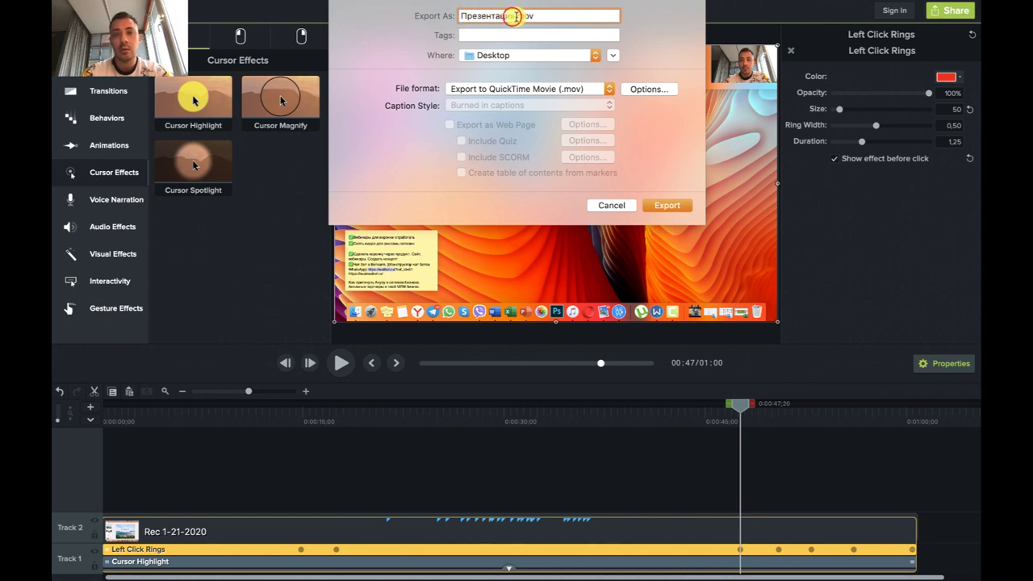
type("работы в ")
type("Инст")
key("BackSpace")
key("BackSpace")
key("BackSpace")
key("BackSpace")
type("Одноклассниках")
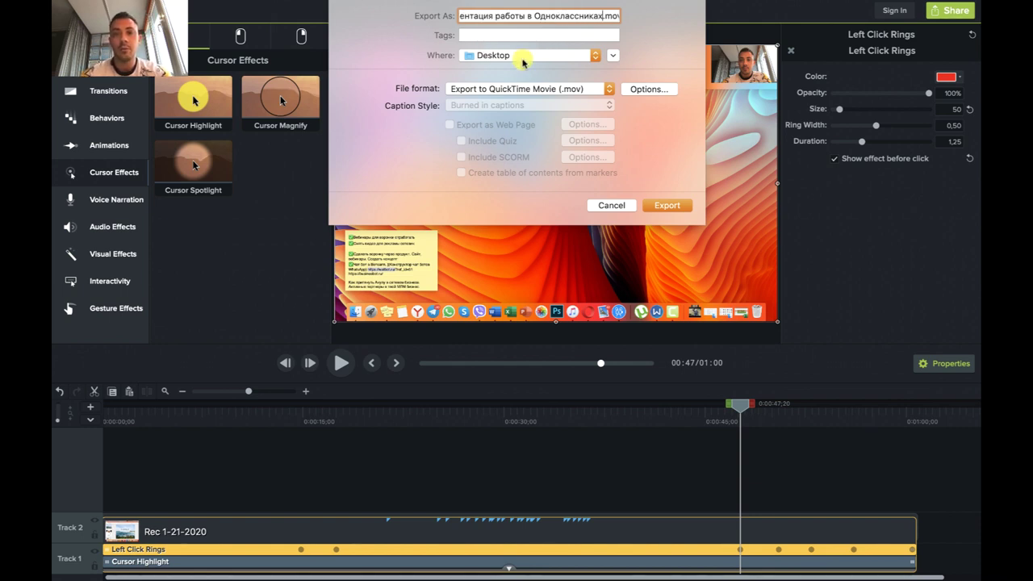
Step: Review the advanced export options, dismiss them without changes, and export the QuickTime movie to the Desktop
left_click(661, 92)
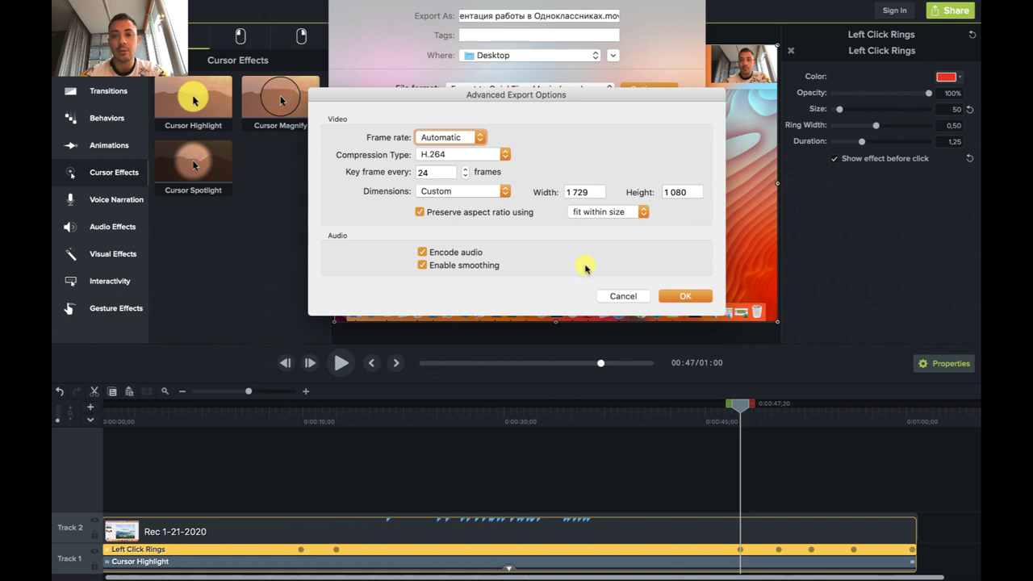
left_click(628, 297)
left_click(670, 206)
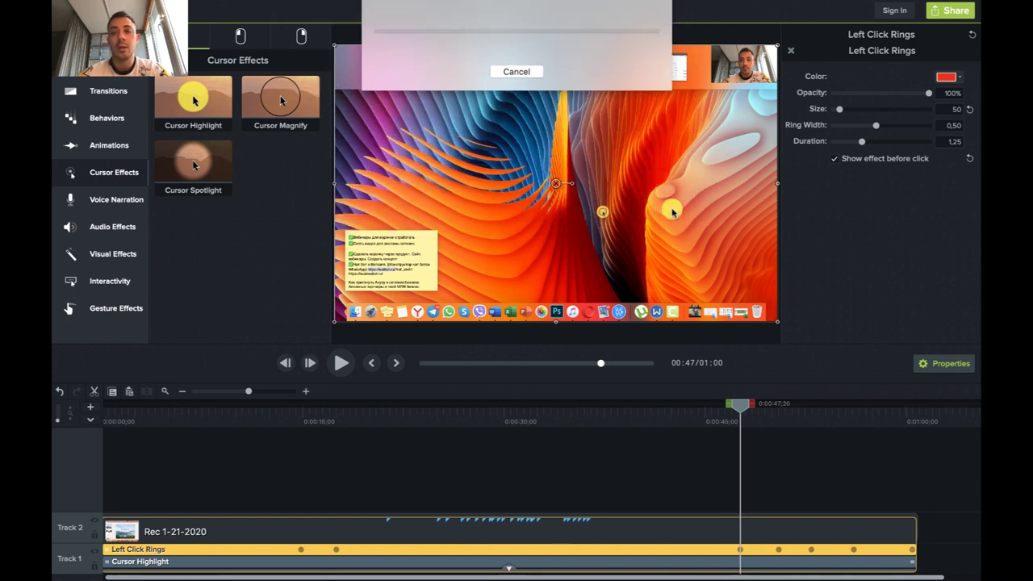